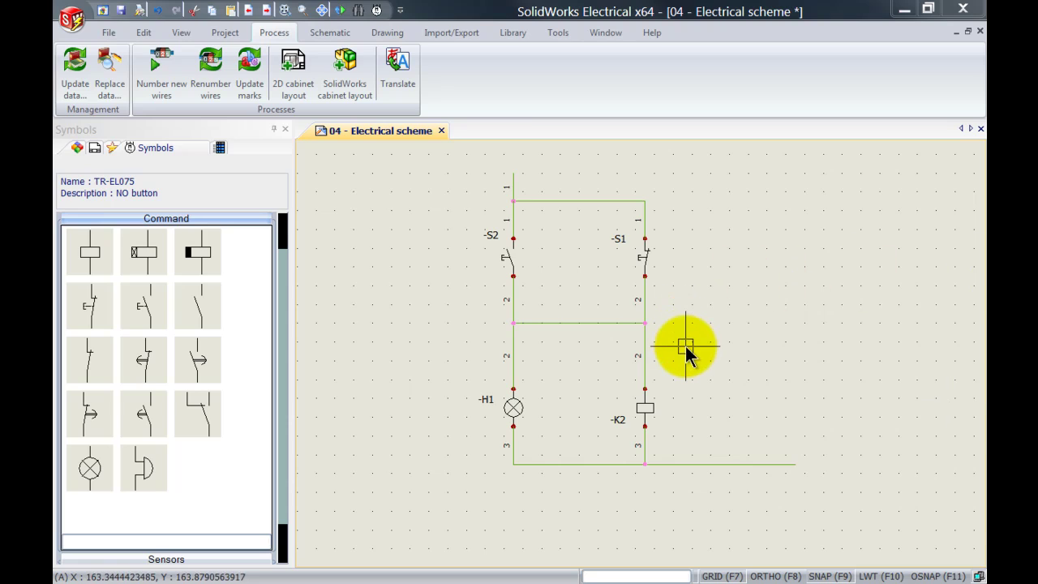
Step: Open the wire cabling order from the S2–S1 wire and frame the whole circuit in the preview
scroll(715, 332, "up", 2)
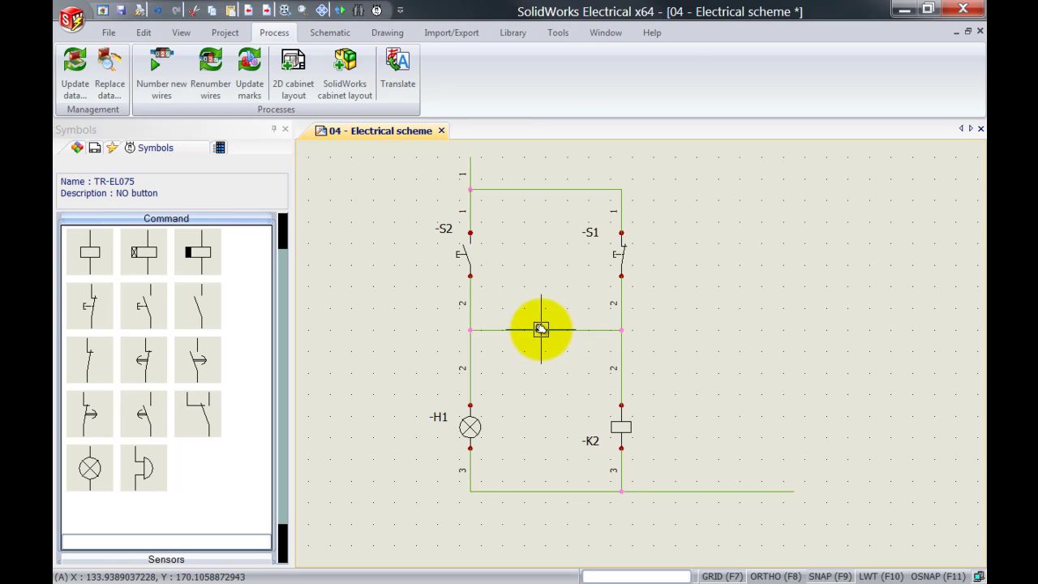
right_click(541, 329)
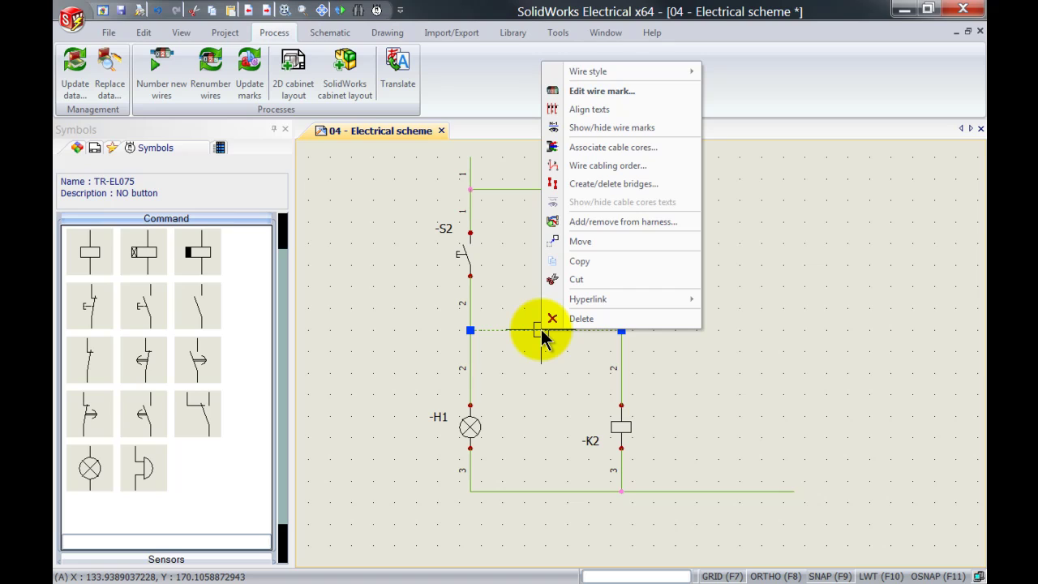
left_click(601, 164)
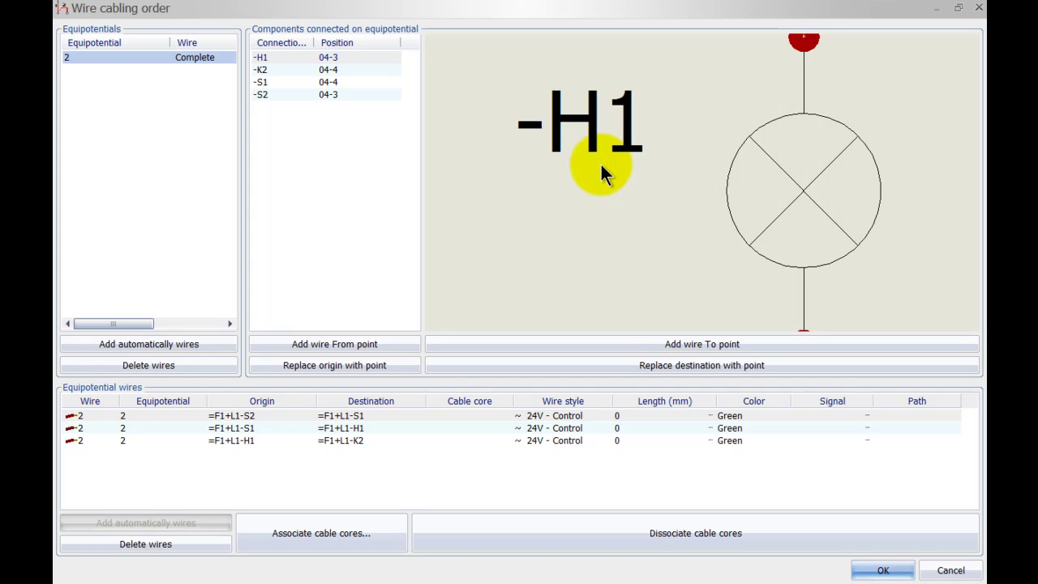
left_click(649, 230)
scroll(649, 231, "down", 5)
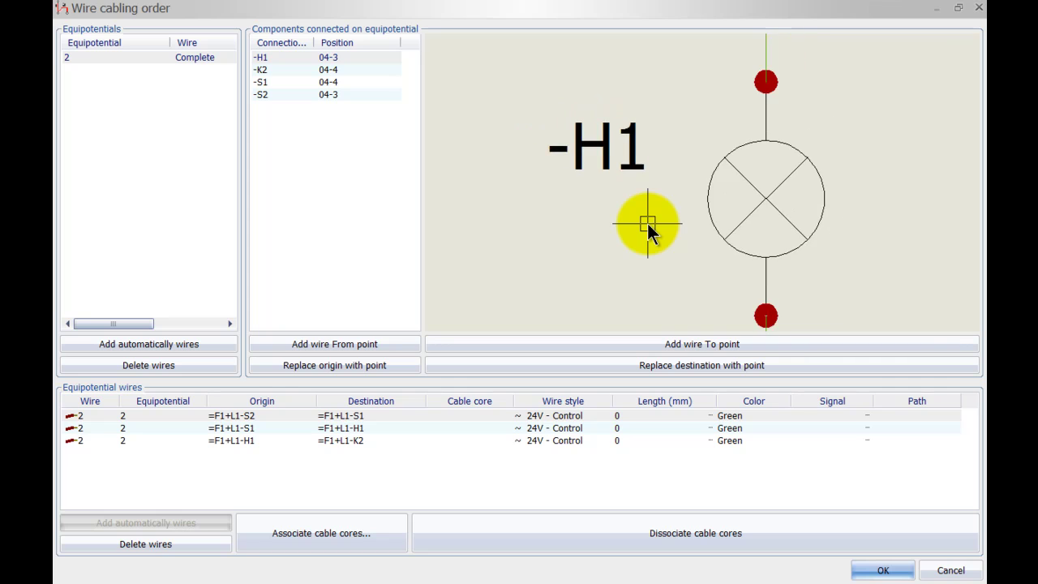
scroll(649, 231, "down", 4)
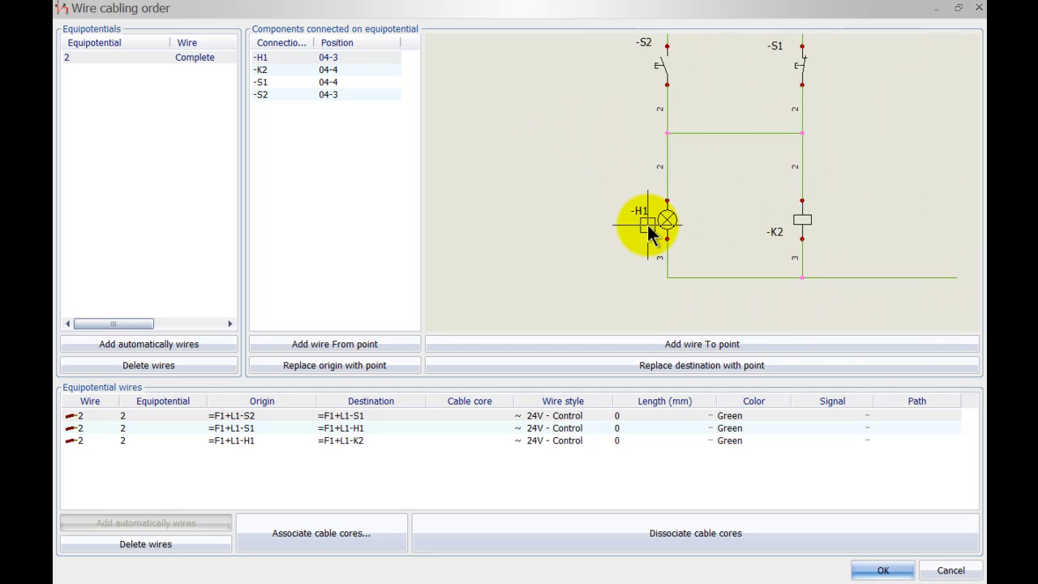
middle_click_drag(706, 203, 609, 225)
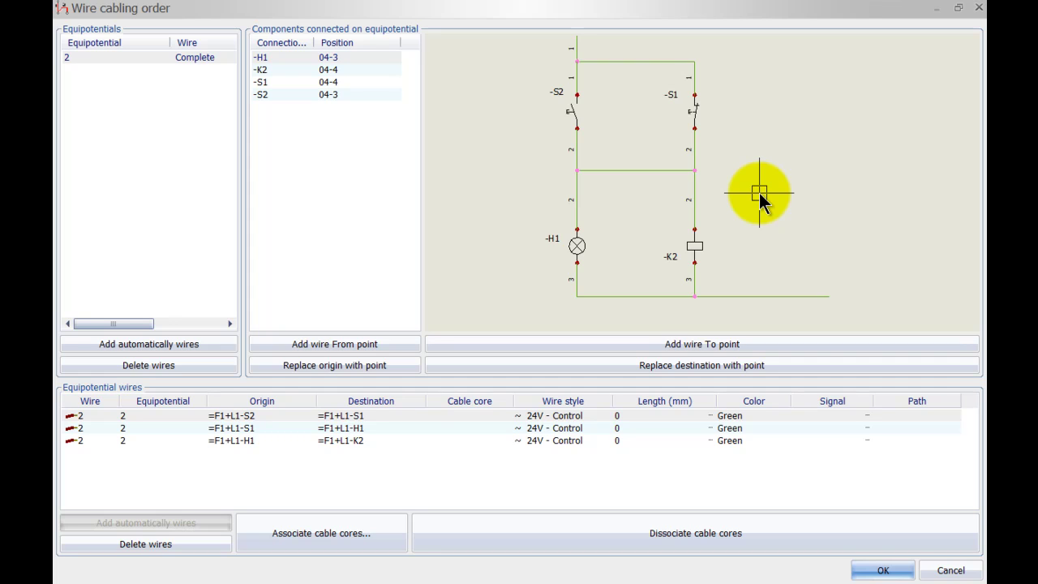
Step: Delete the three wires S2→S1, S1→H1 and H1→K2 from equipotential 2
left_click(262, 414)
left_click(251, 439, "shift")
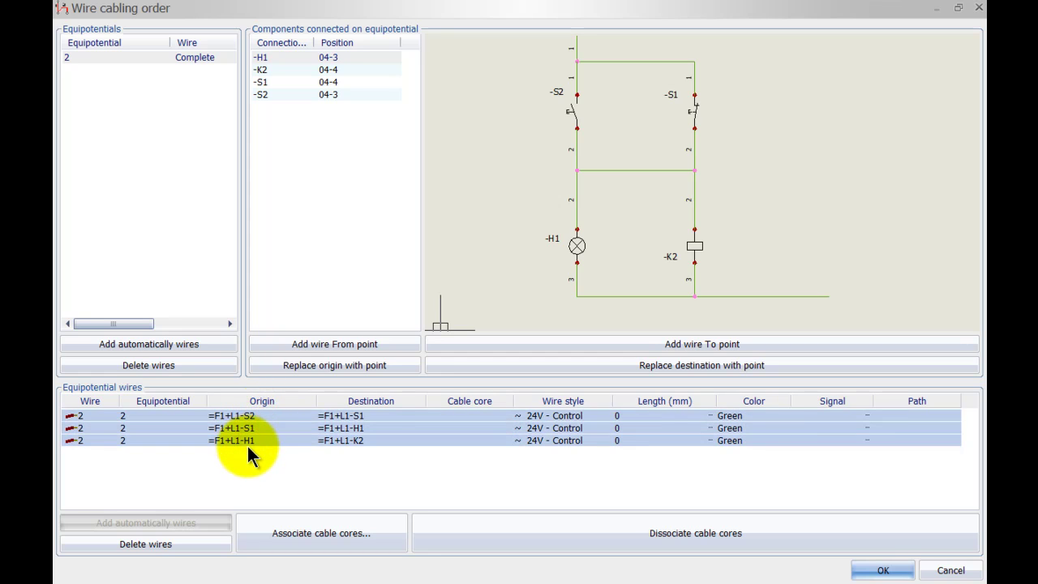
left_click(207, 544)
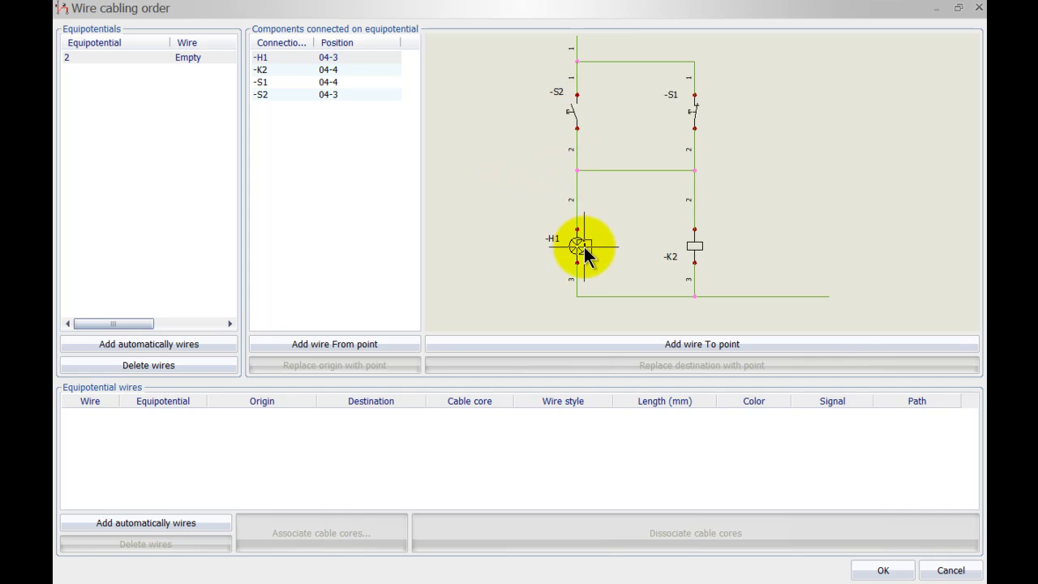
Step: Add a new wire with switch S2 as its origin and lamp H1 as its destination
left_click(272, 95)
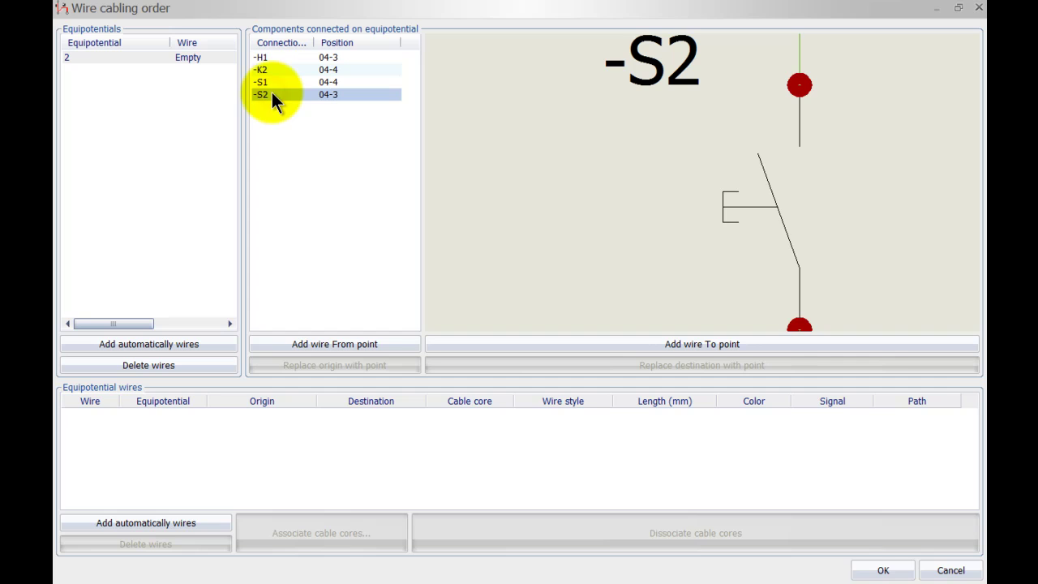
left_click(322, 344)
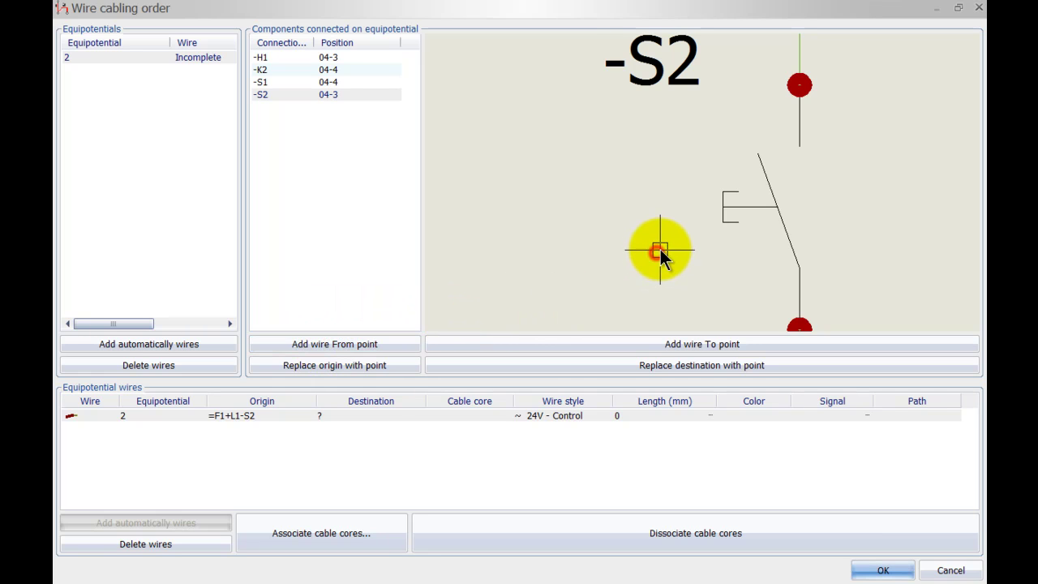
scroll(657, 257, "down", 5)
middle_click_drag(651, 268, 573, 82)
scroll(569, 235, "down", 1)
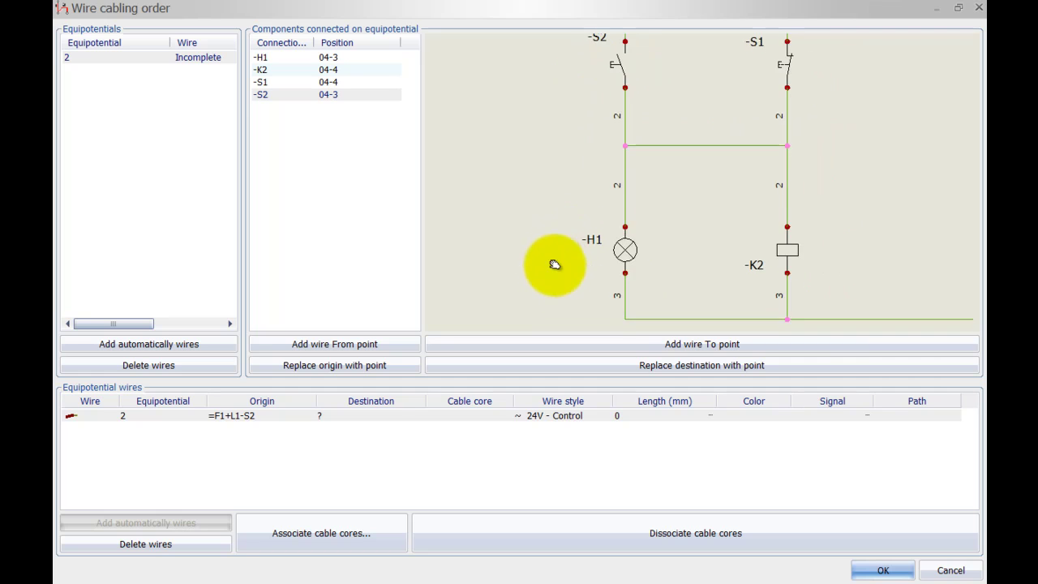
scroll(640, 218, "down", 1)
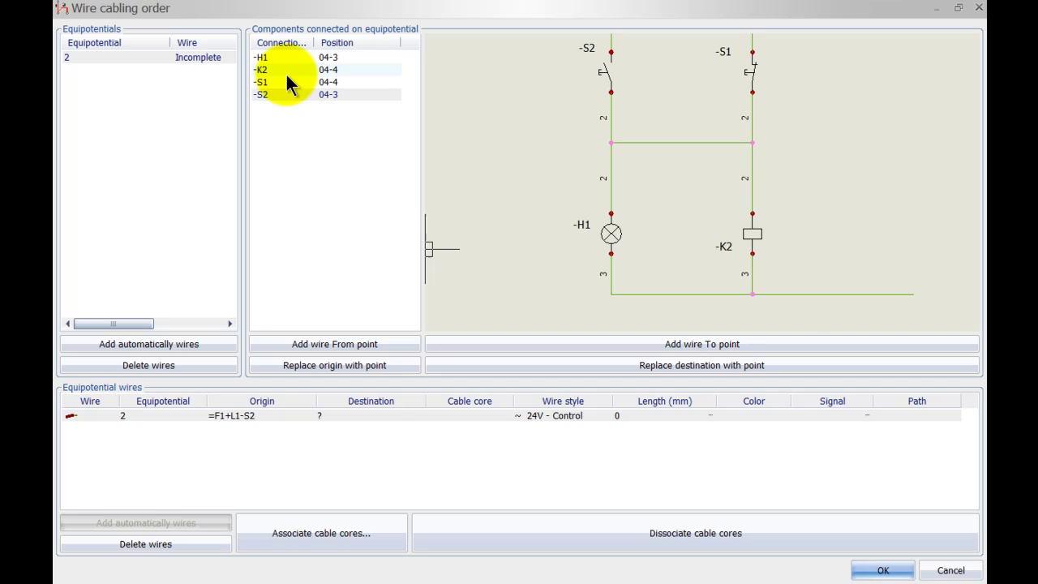
left_click(266, 58)
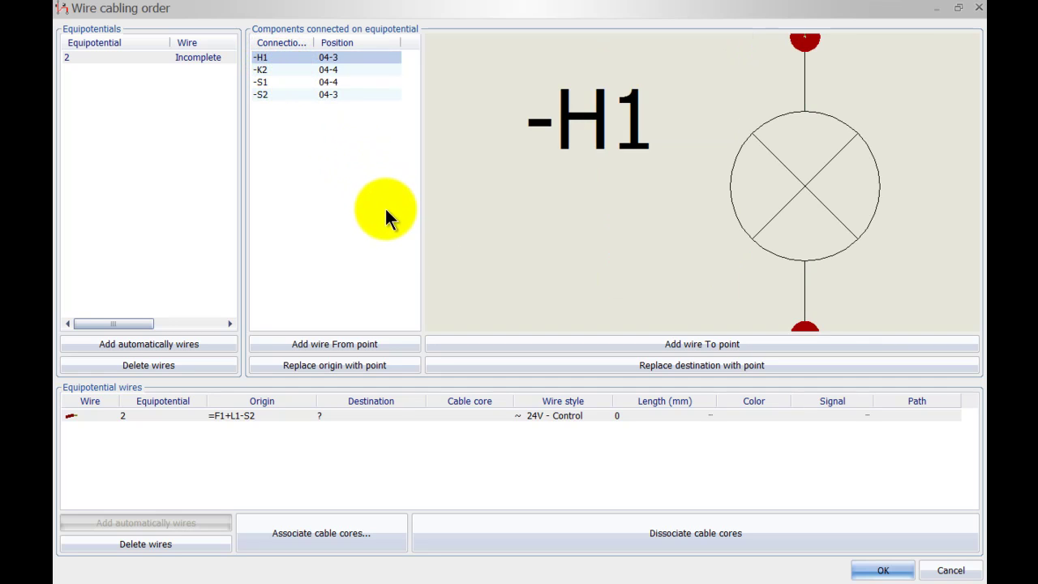
left_click(527, 363)
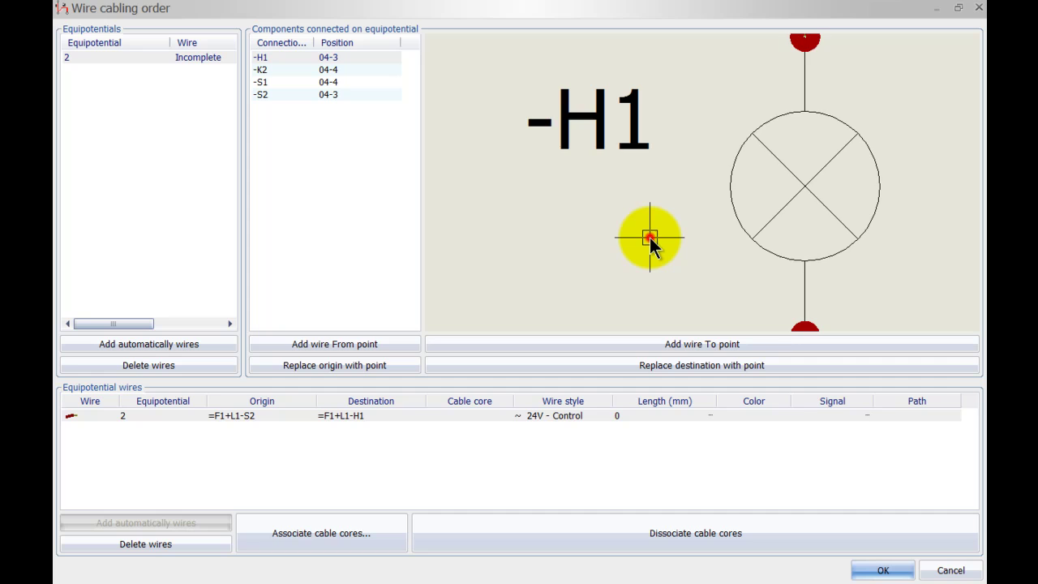
Step: Add a second wire from switch S1 to coil K2, then reframe the preview
scroll(650, 243, "down", 5)
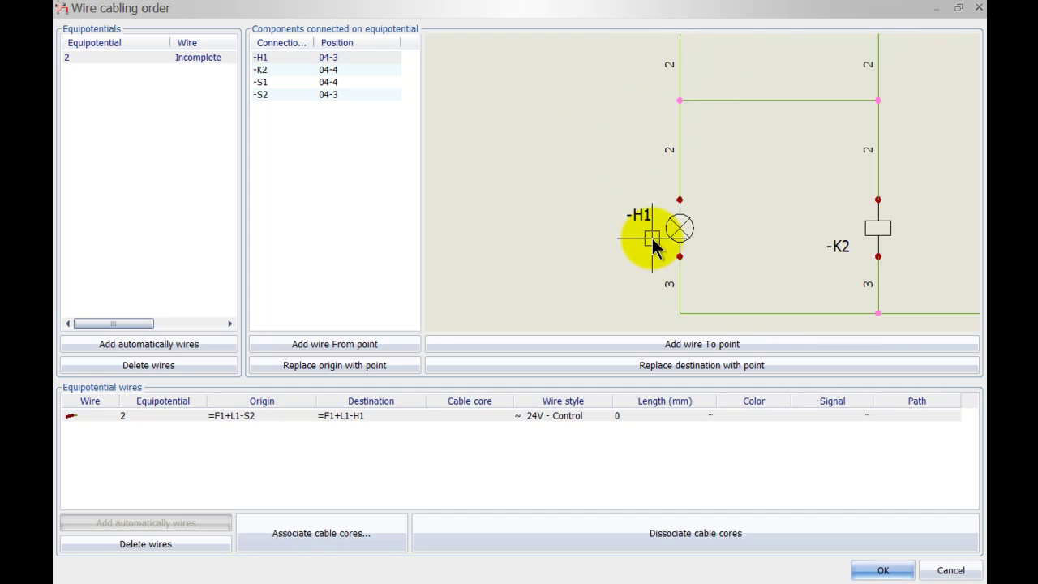
scroll(654, 248, "down", 1)
middle_click_drag(790, 171, 698, 227)
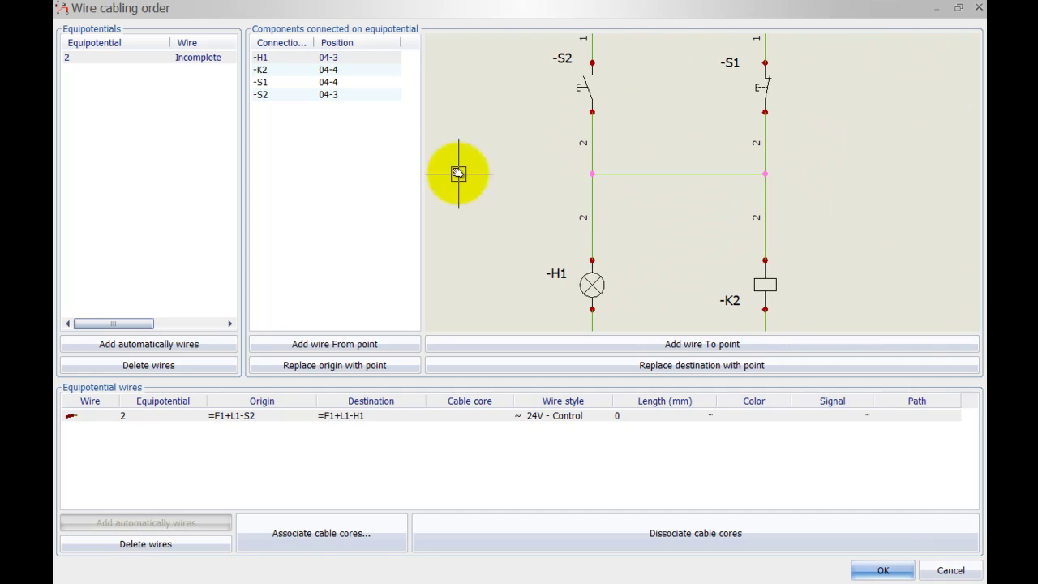
left_click(316, 83)
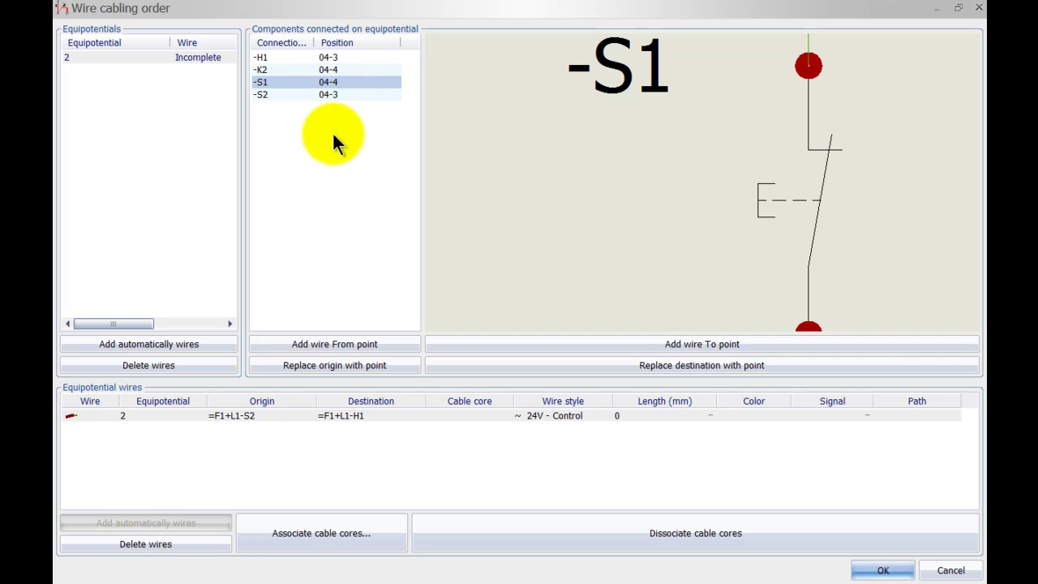
left_click(336, 347)
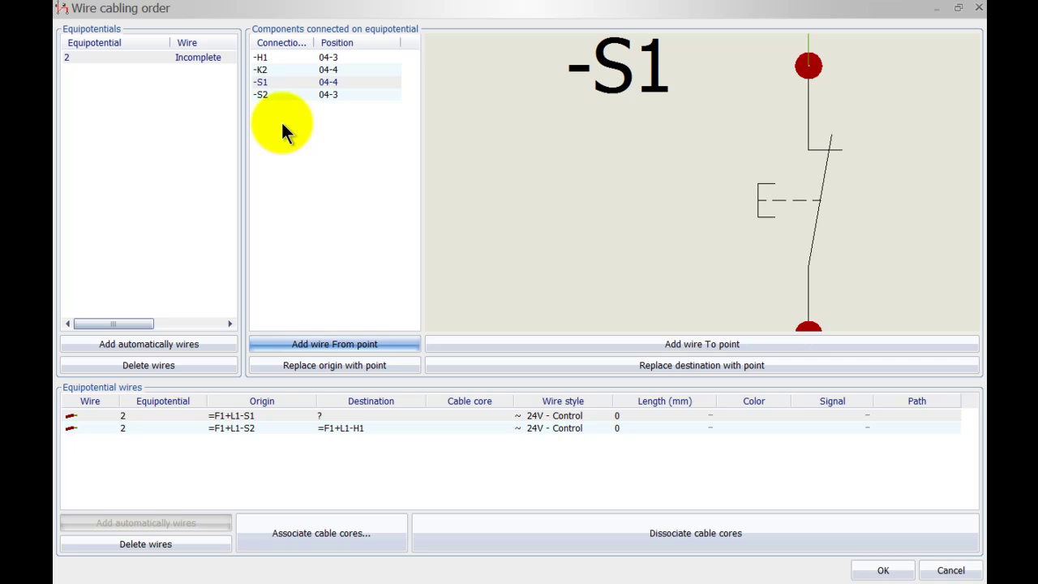
left_click(265, 70)
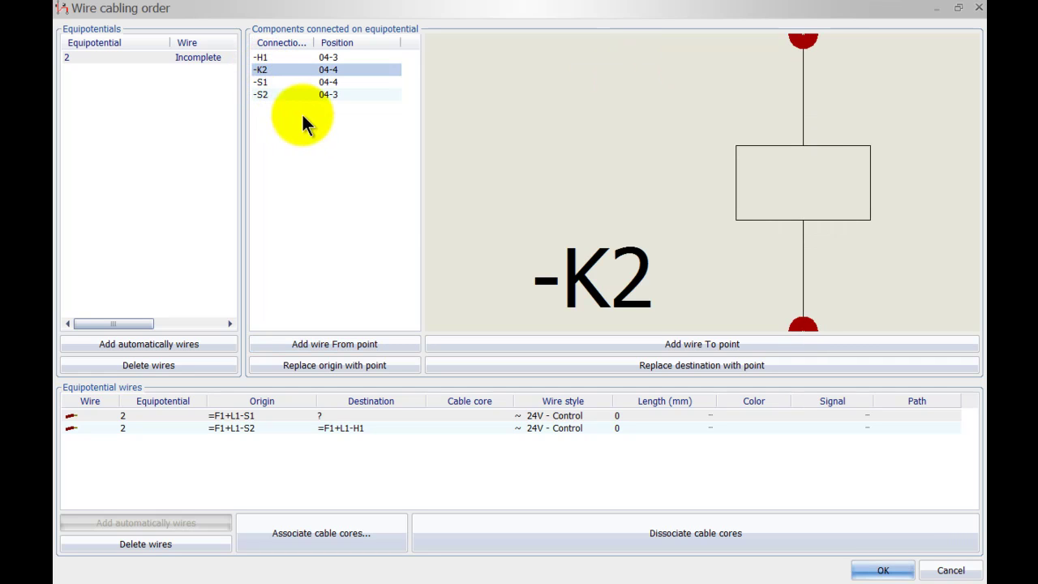
left_click(631, 363)
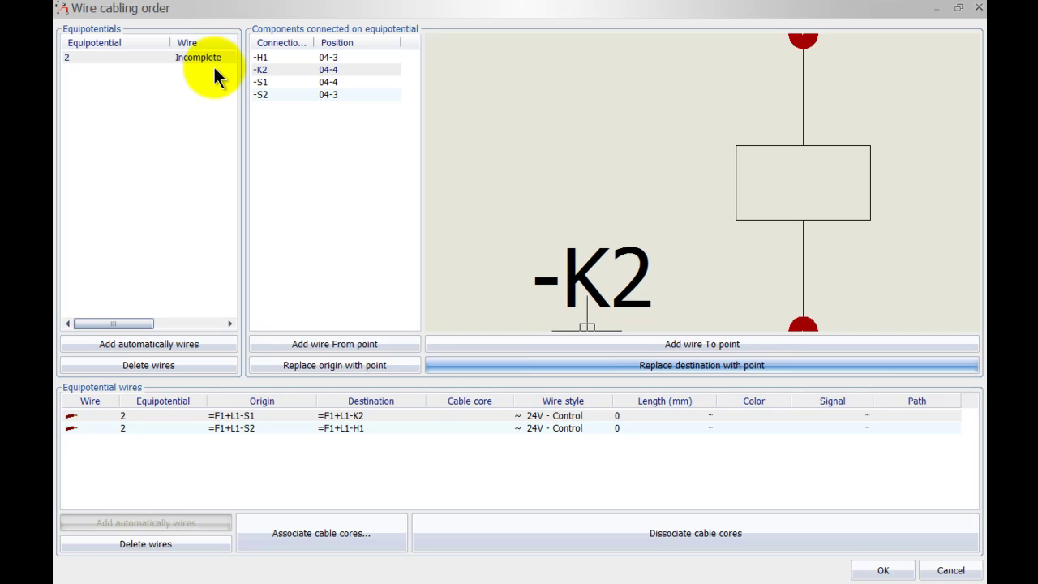
left_click(661, 243)
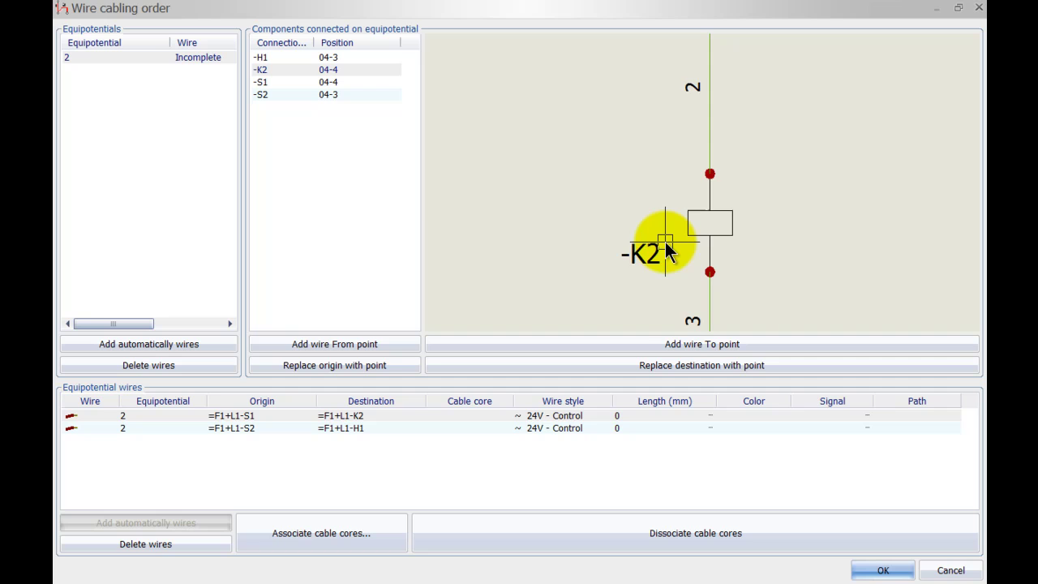
scroll(667, 240, "down", 4)
middle_click_drag(607, 195, 612, 233)
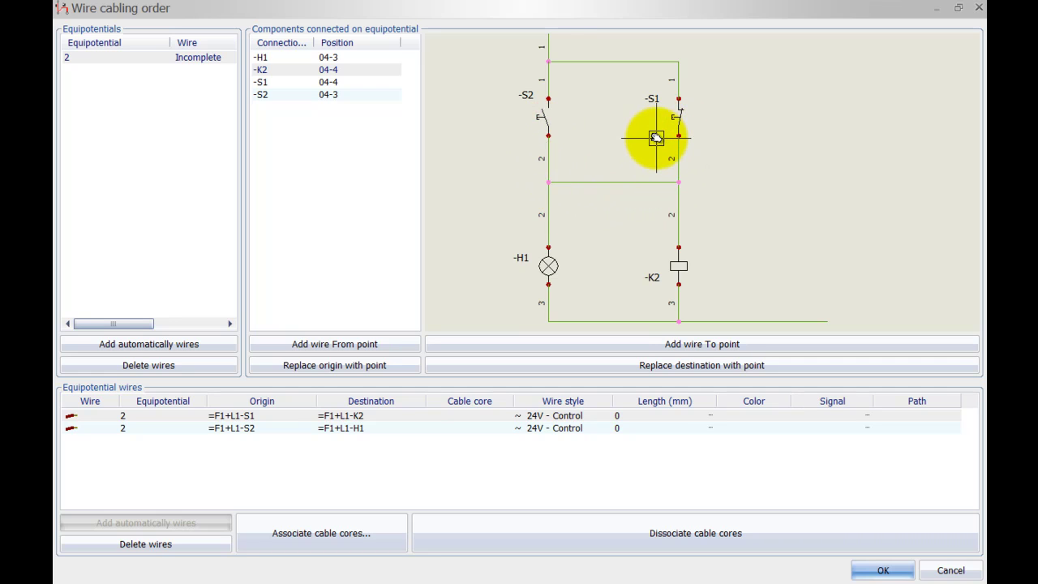
Step: Add a third wire from S1 to S2 and clear the selection so the status reads Complete
left_click(266, 84)
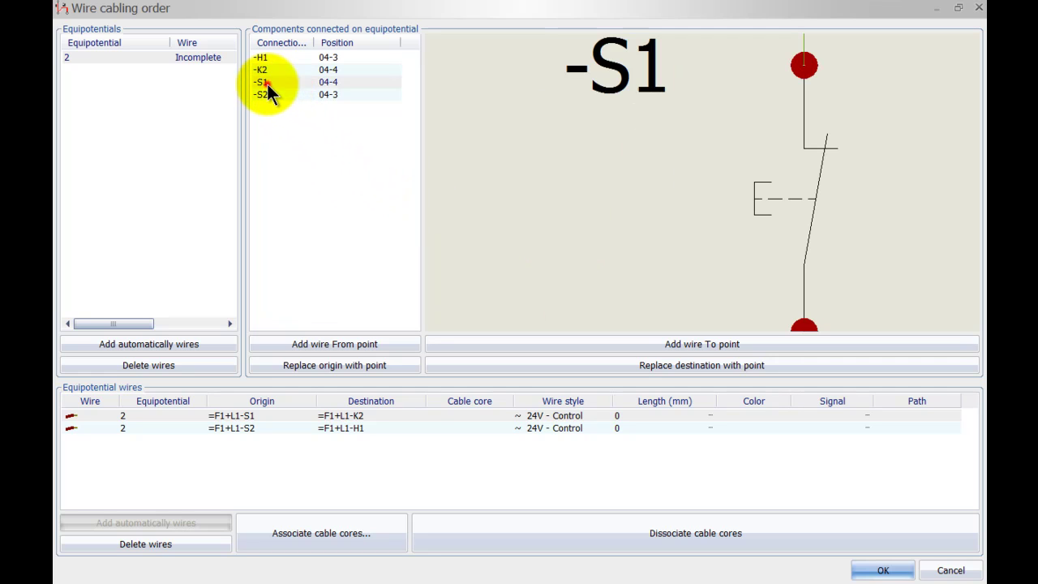
left_click(302, 344)
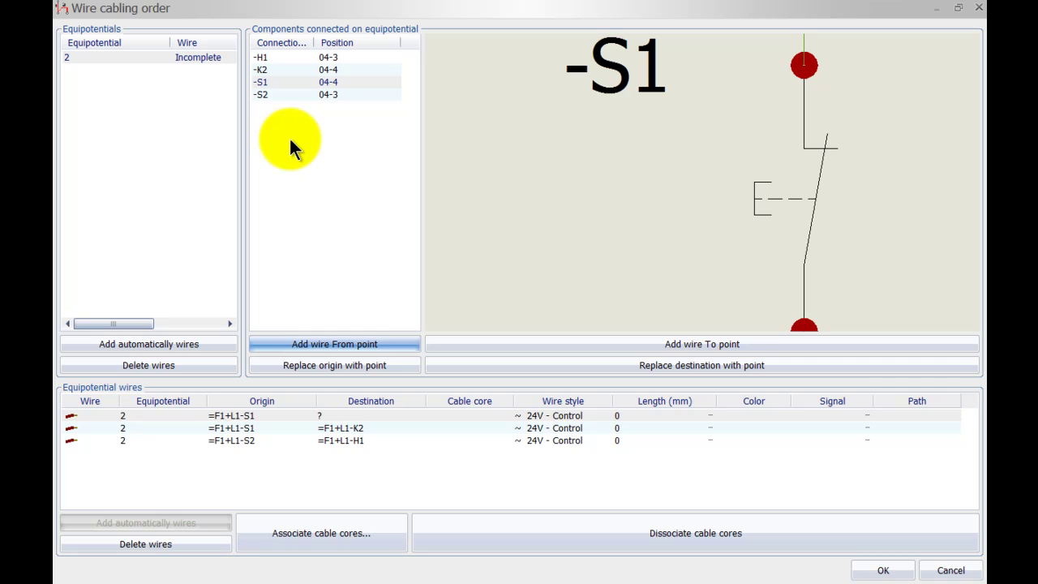
left_click(278, 96)
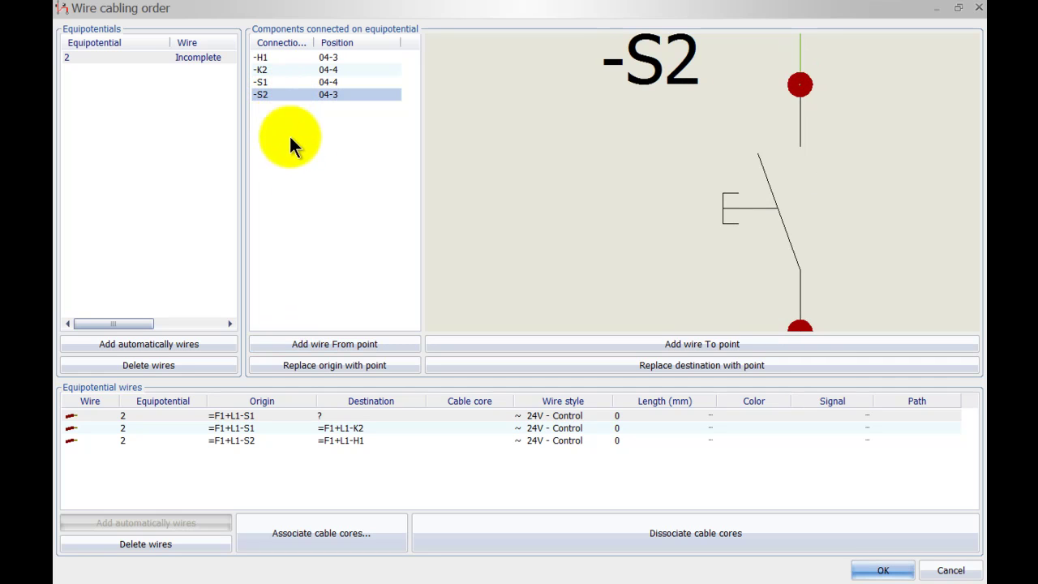
left_click(650, 364)
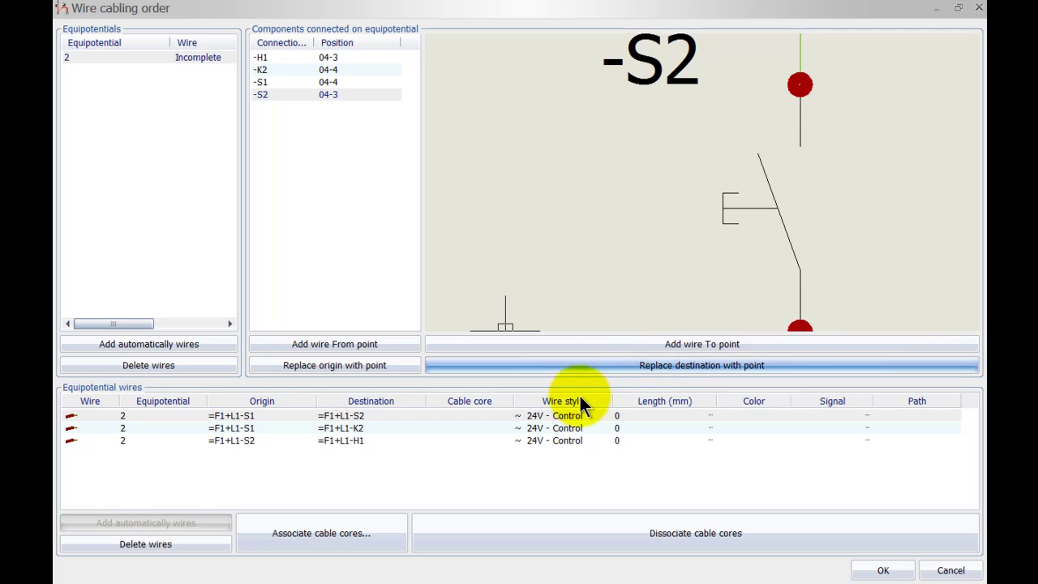
left_click(421, 455)
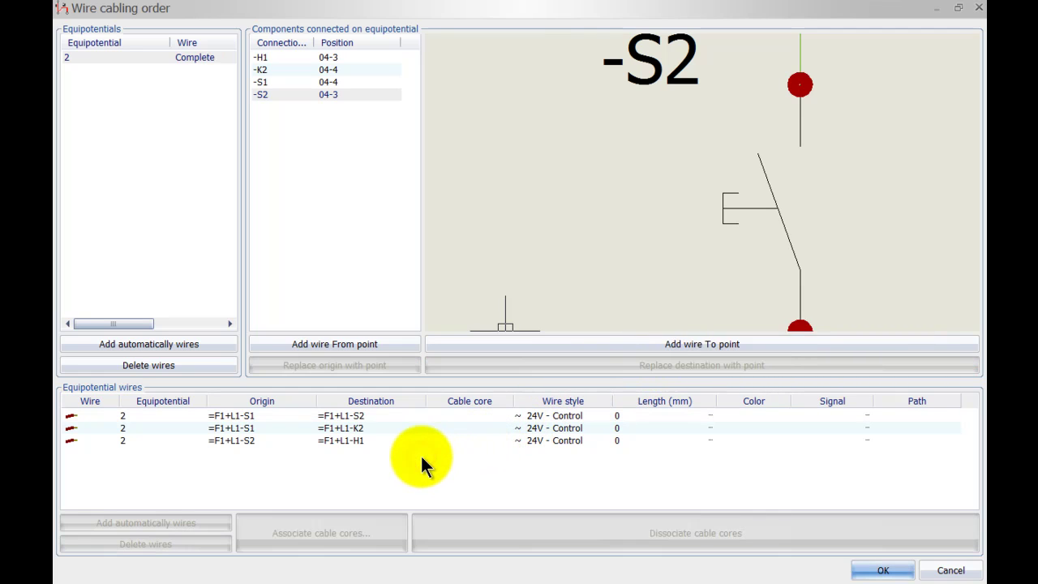